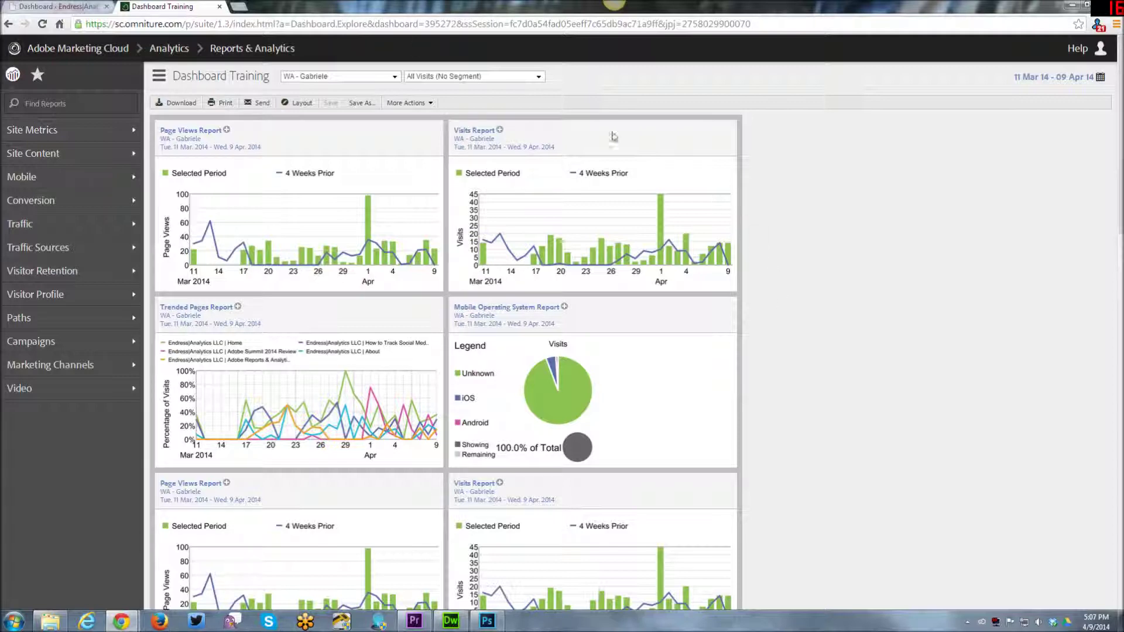
Step: Go to Admin Tools > Code Manager from the favorites sidebar to list the client libraries
click(38, 78)
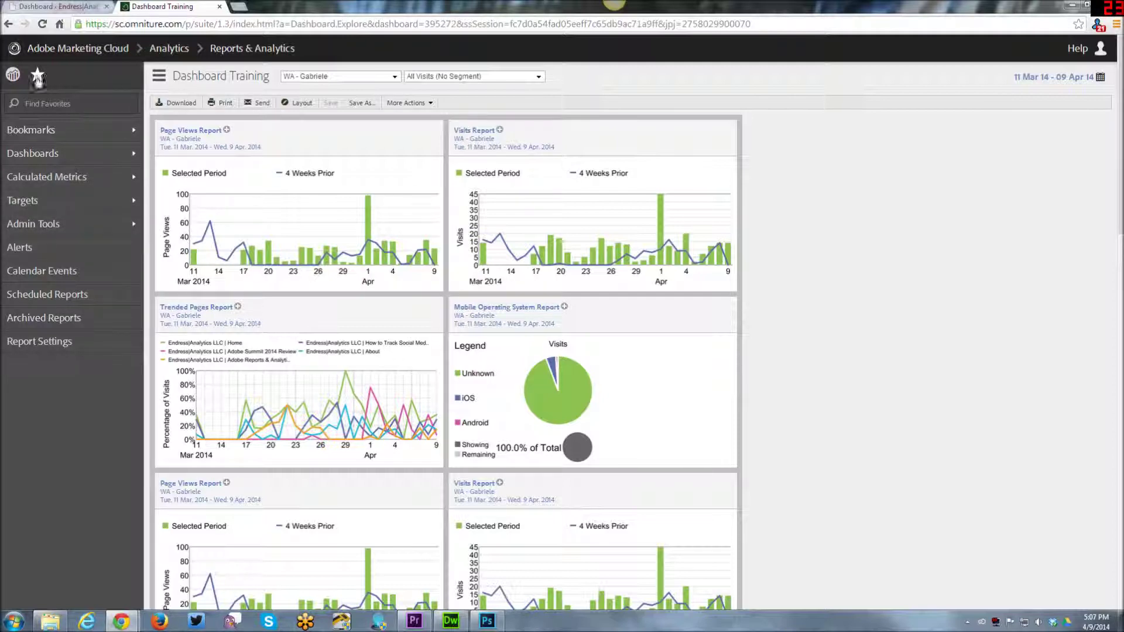
mouse_move(44, 228)
click(164, 228)
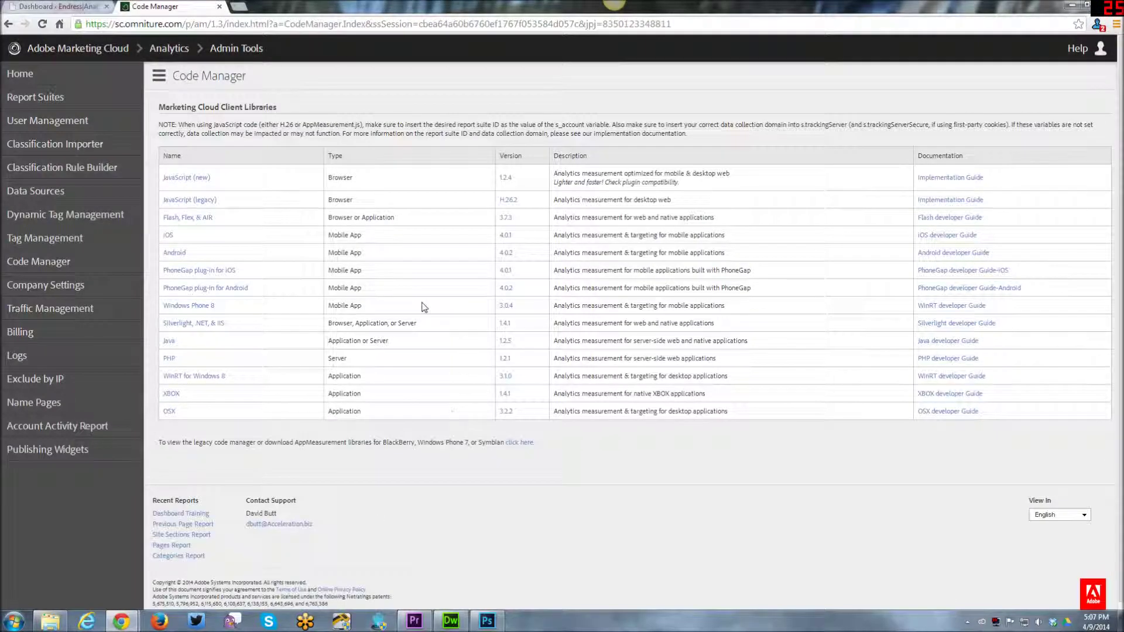
click(201, 178)
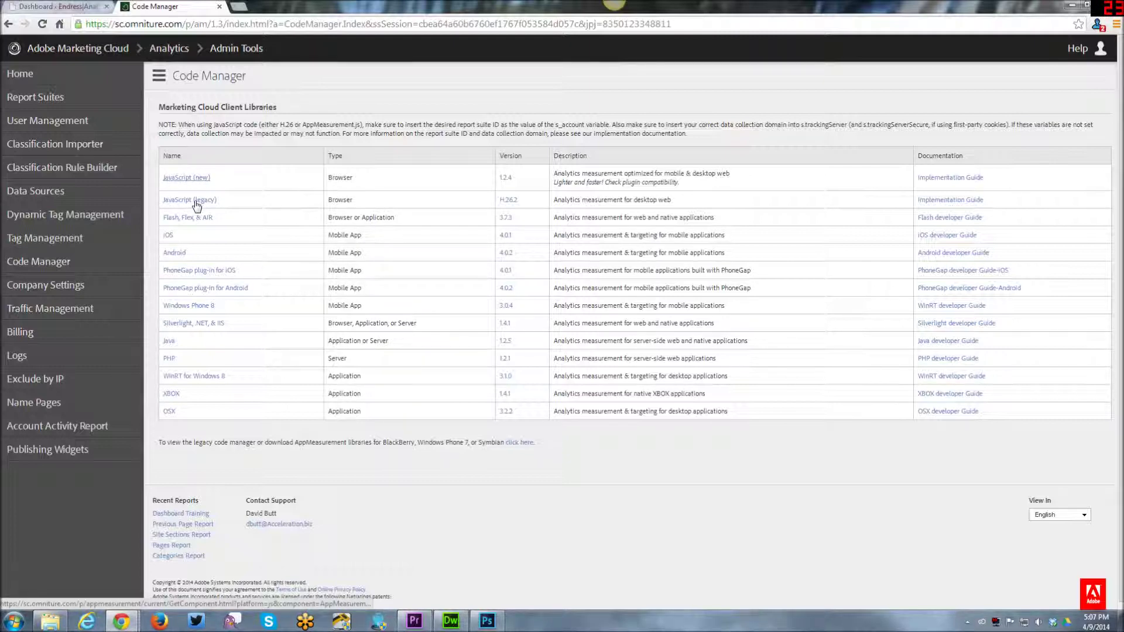
click(505, 182)
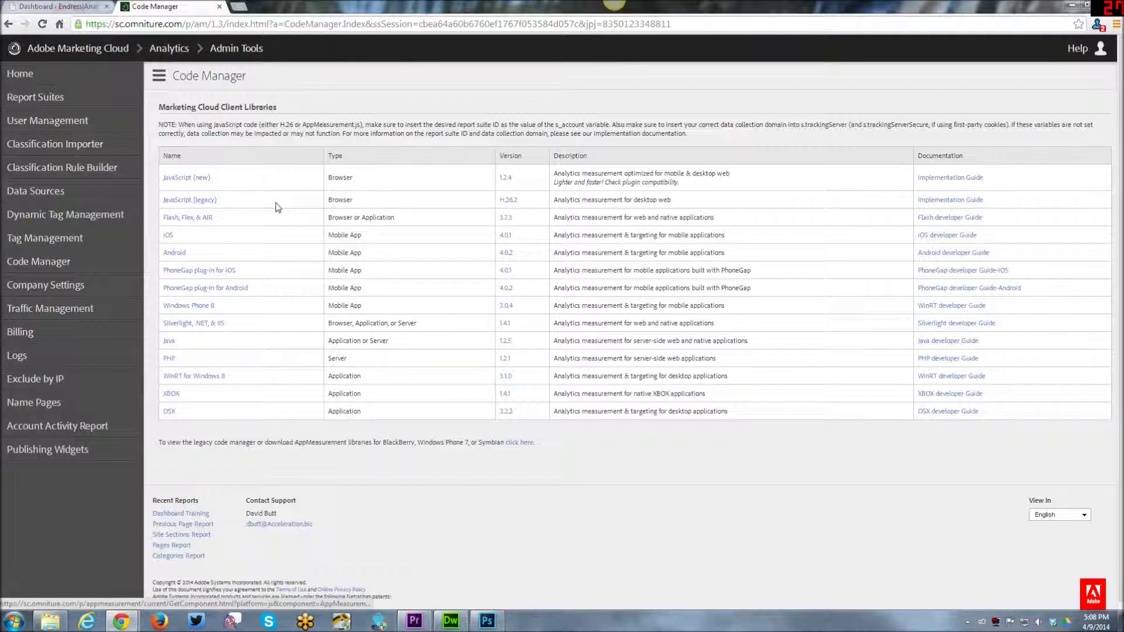
click(183, 203)
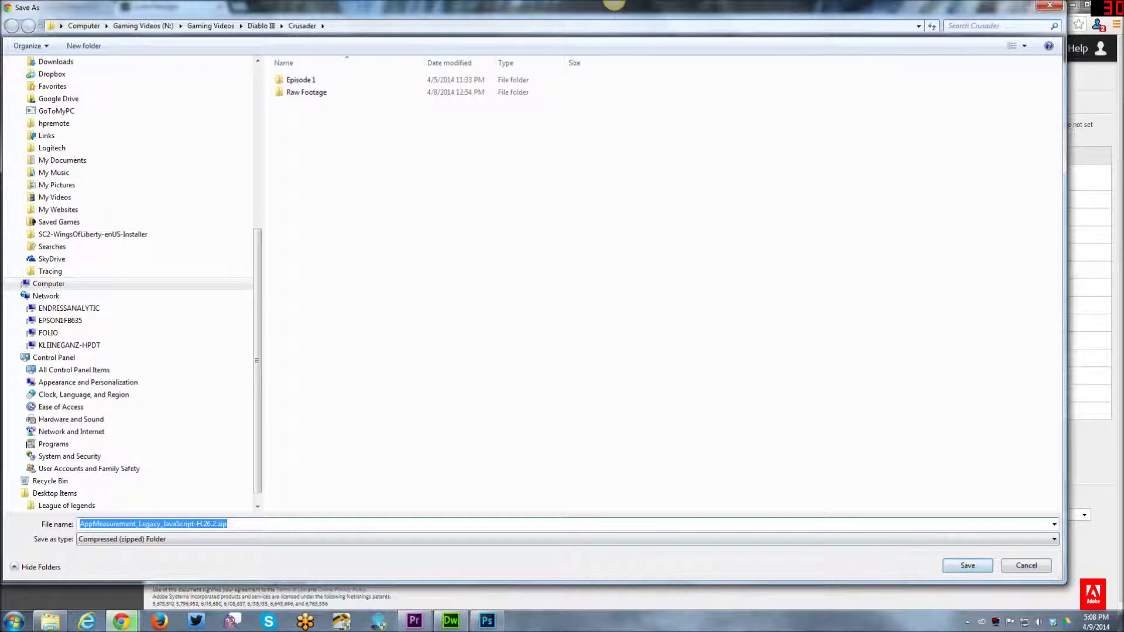
click(1026, 565)
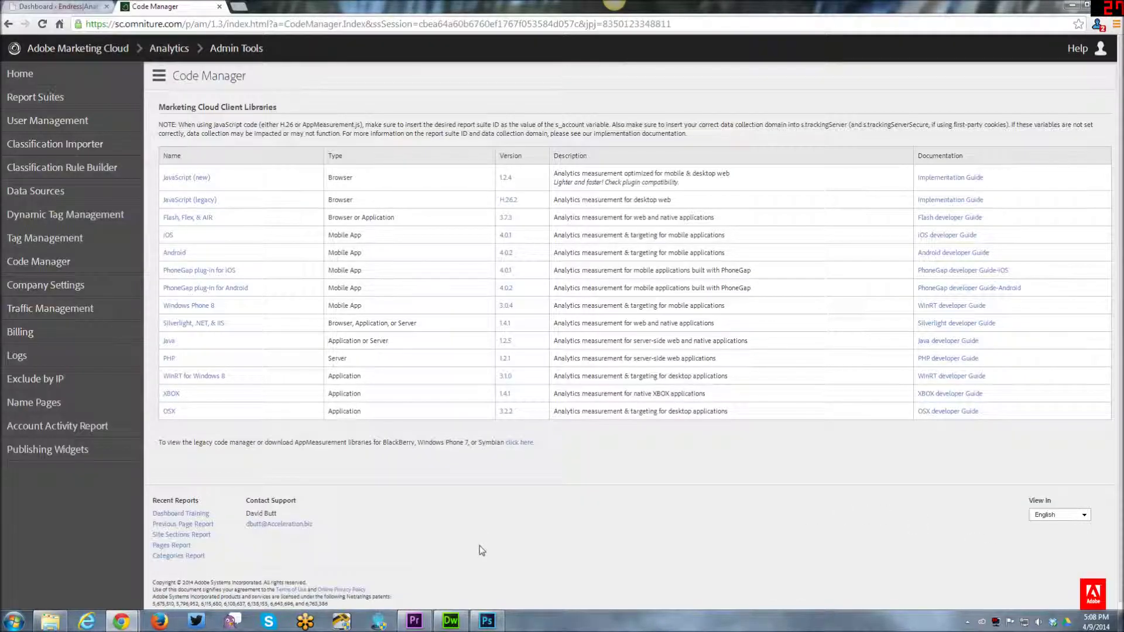
mouse_move(450, 624)
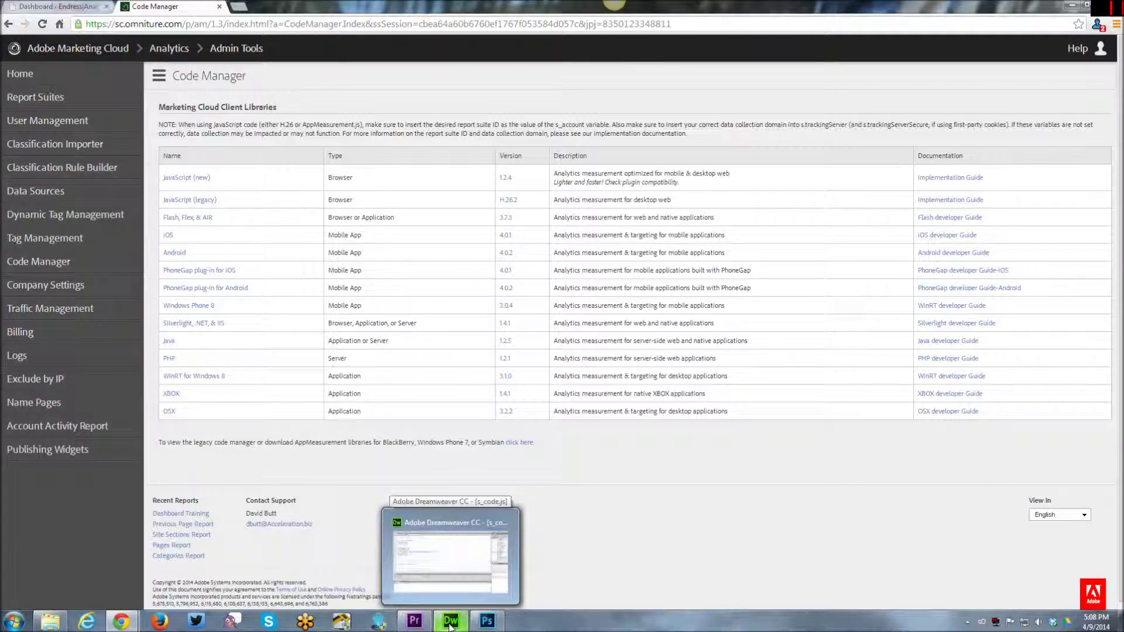
click(451, 624)
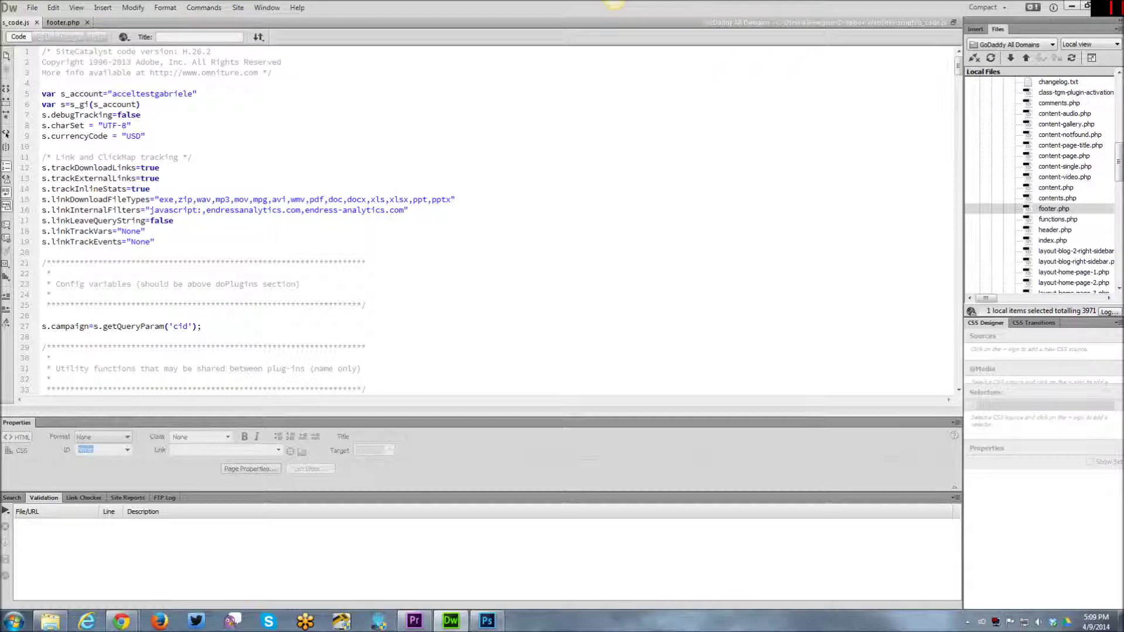
Step: Select s_code.js inside the scripts folder of Dreamweaver's Files panel
scroll(246, 221, down, 2)
scroll(246, 221, up, 2)
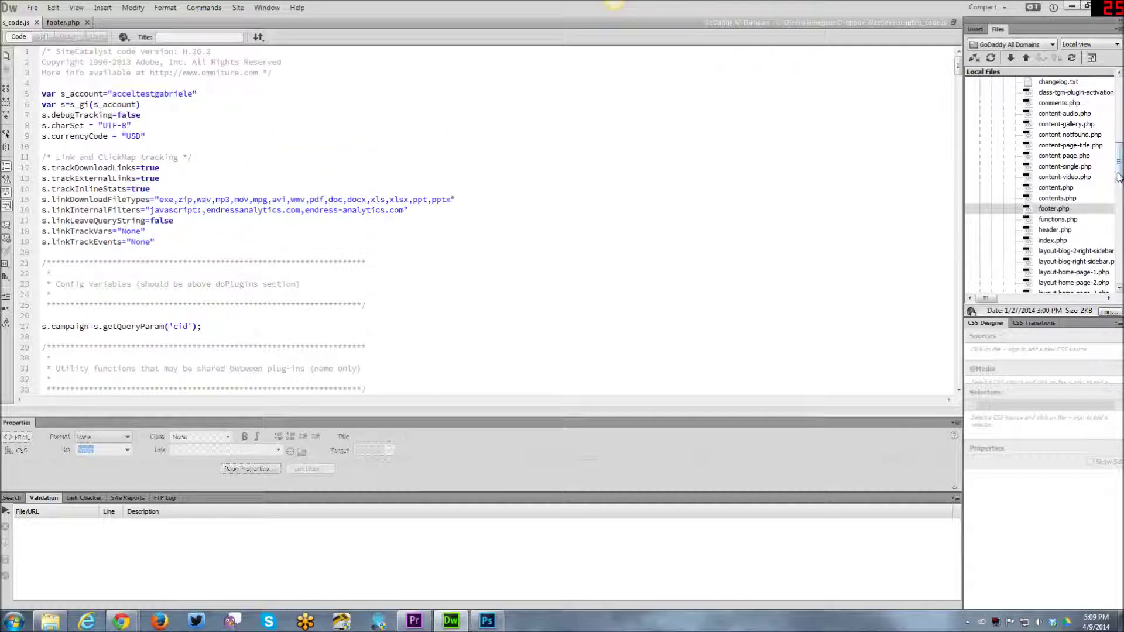
scroll(1119, 177, up, 8)
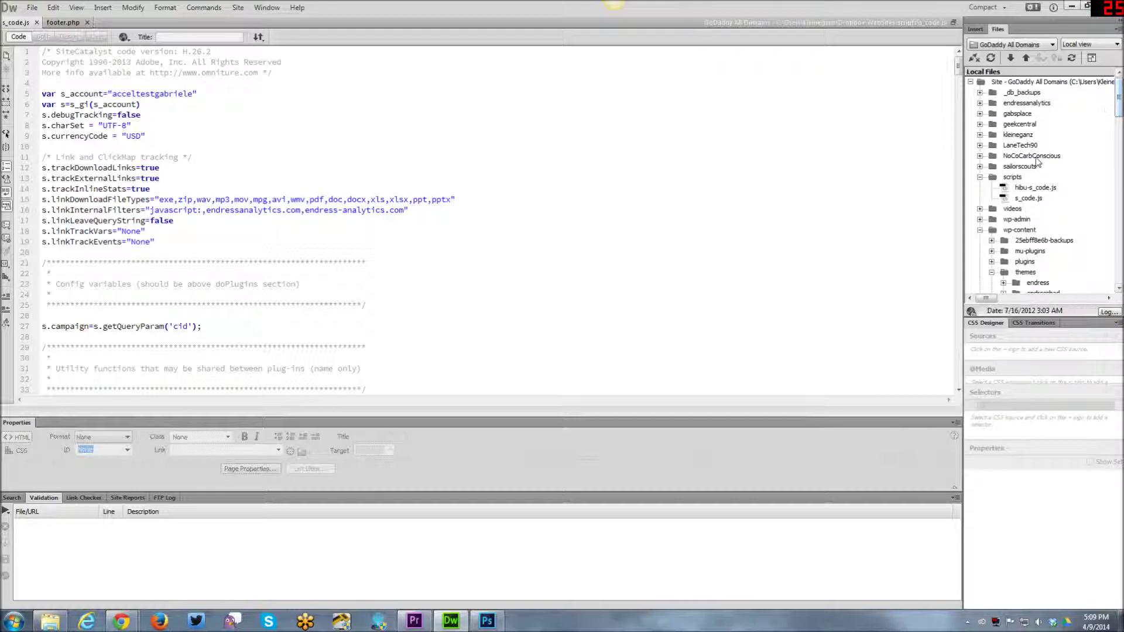
click(1012, 178)
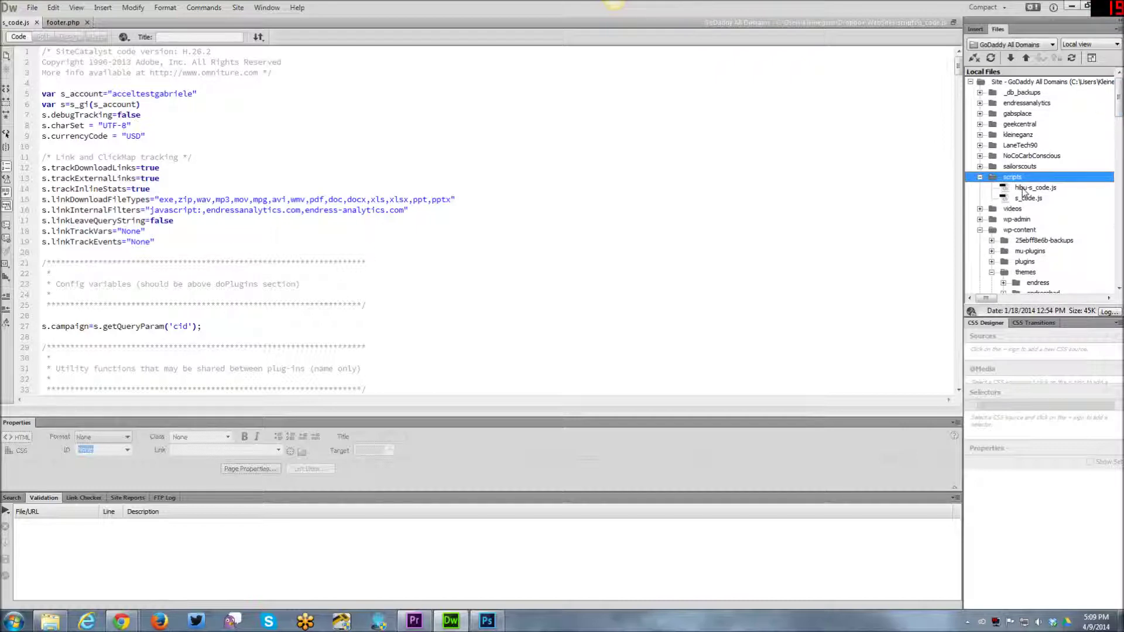
click(1025, 199)
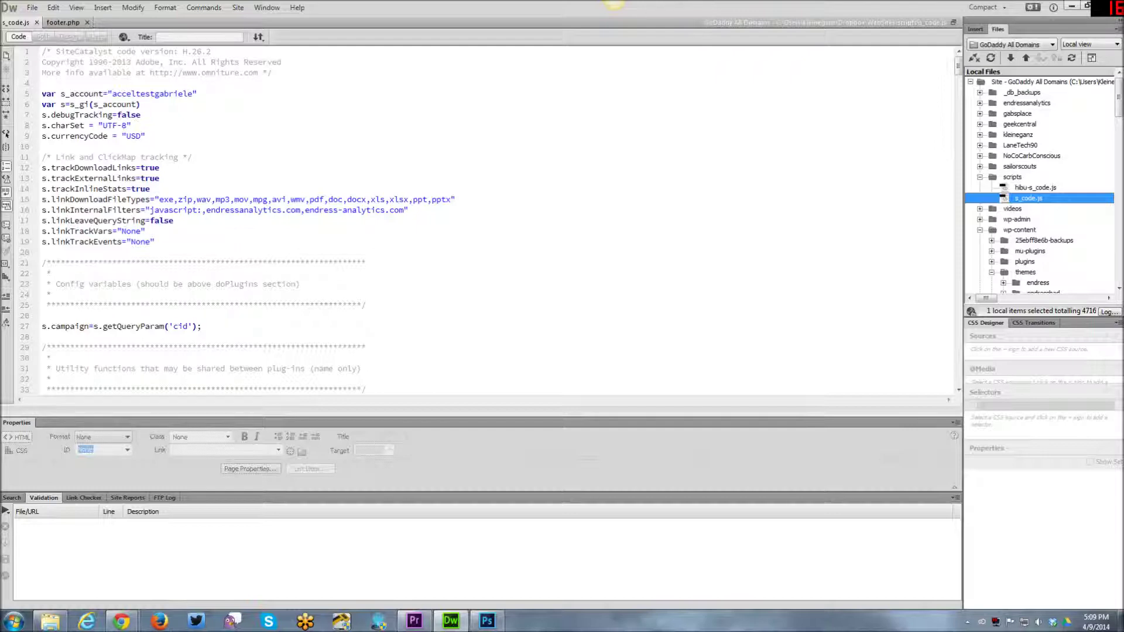
drag(111, 93, 192, 100)
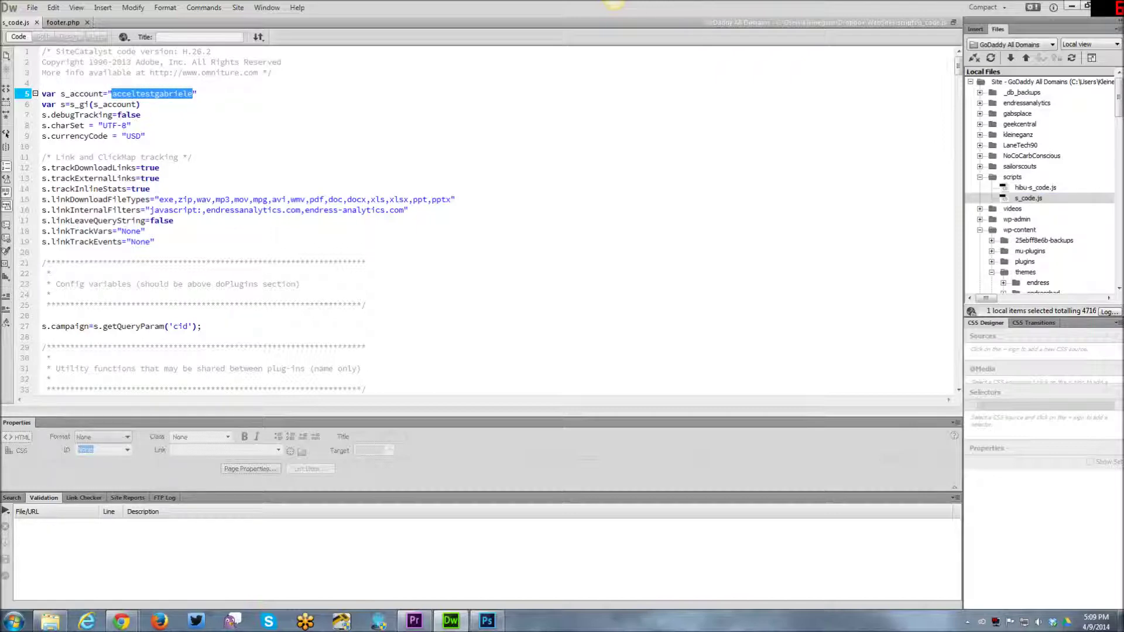
scroll(468, 223, down, 10)
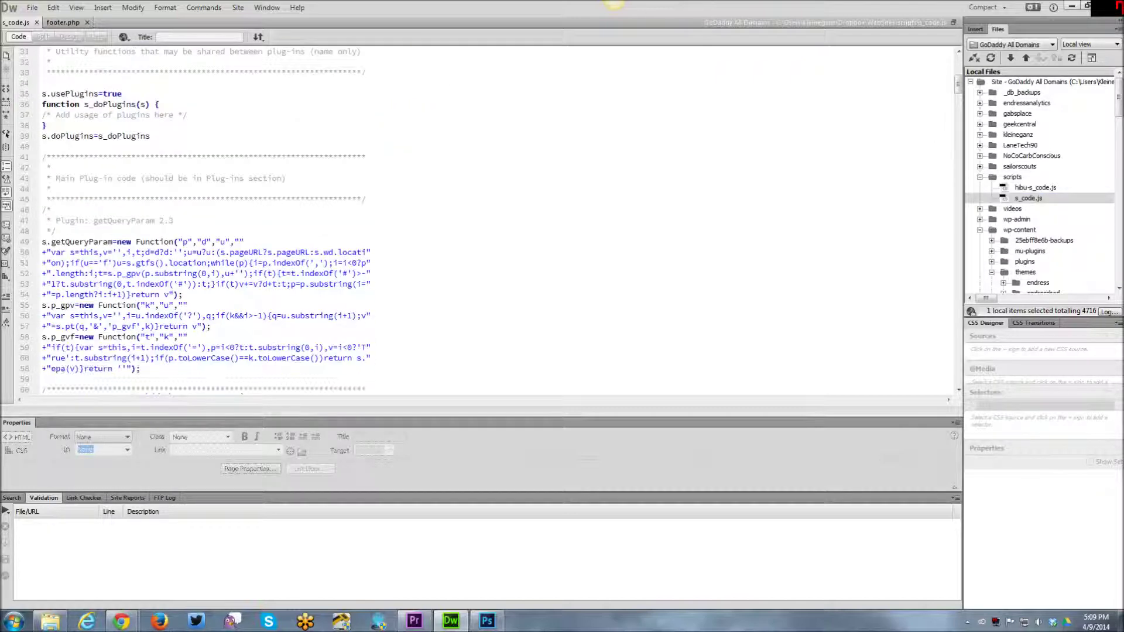
scroll(195, 220, up, 6)
scroll(195, 221, down, 3)
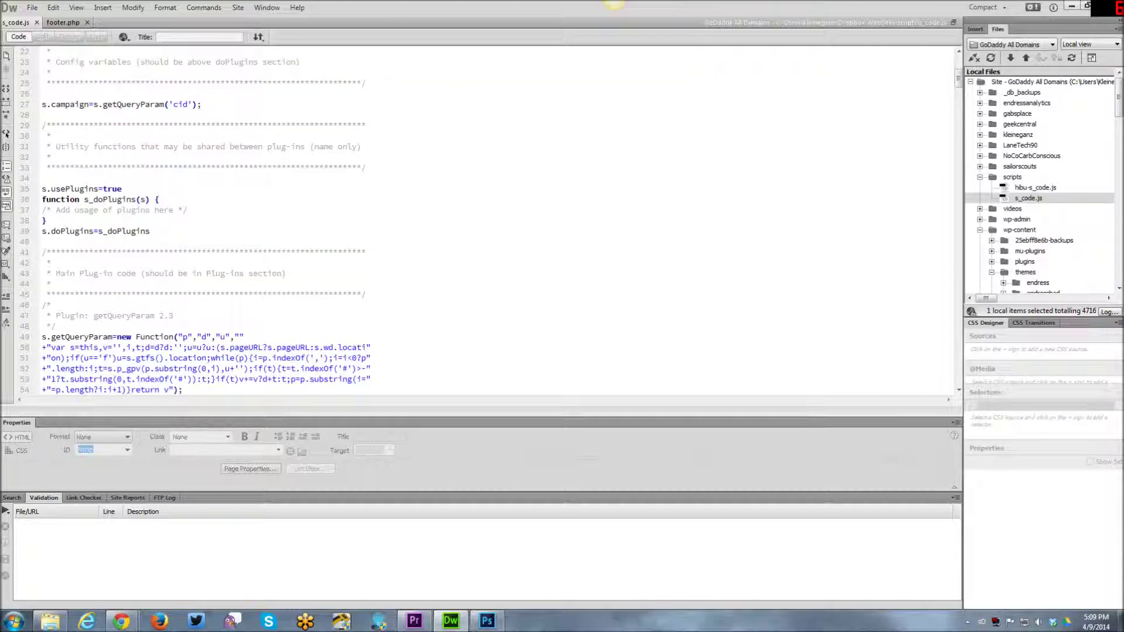
scroll(503, 221, down, 14)
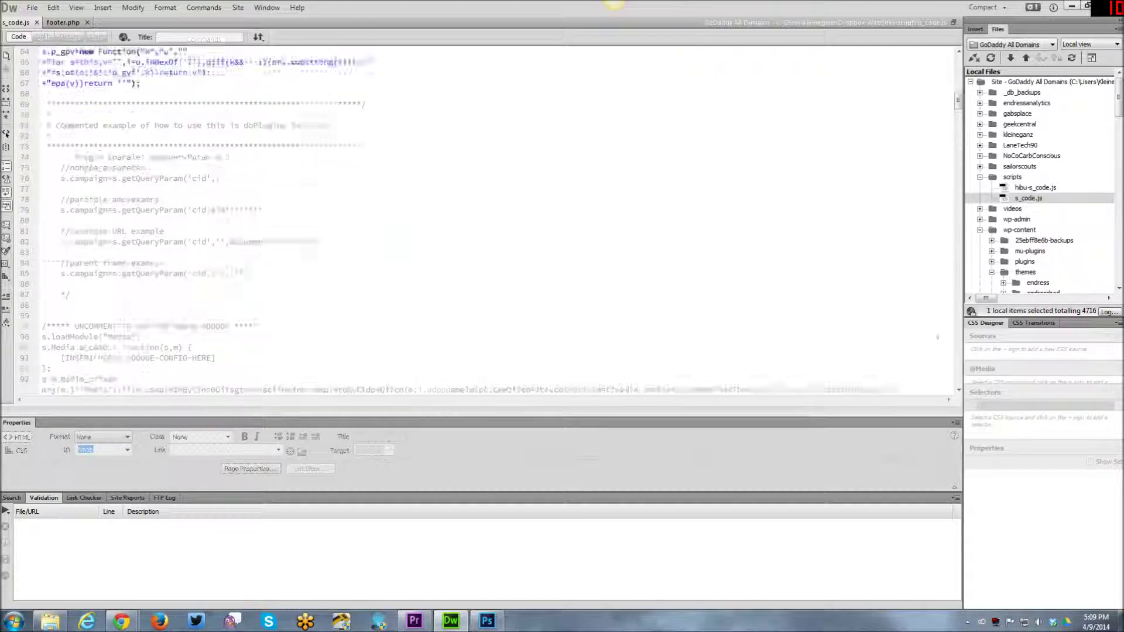
scroll(498, 222, up, 8)
scroll(498, 222, down, 3)
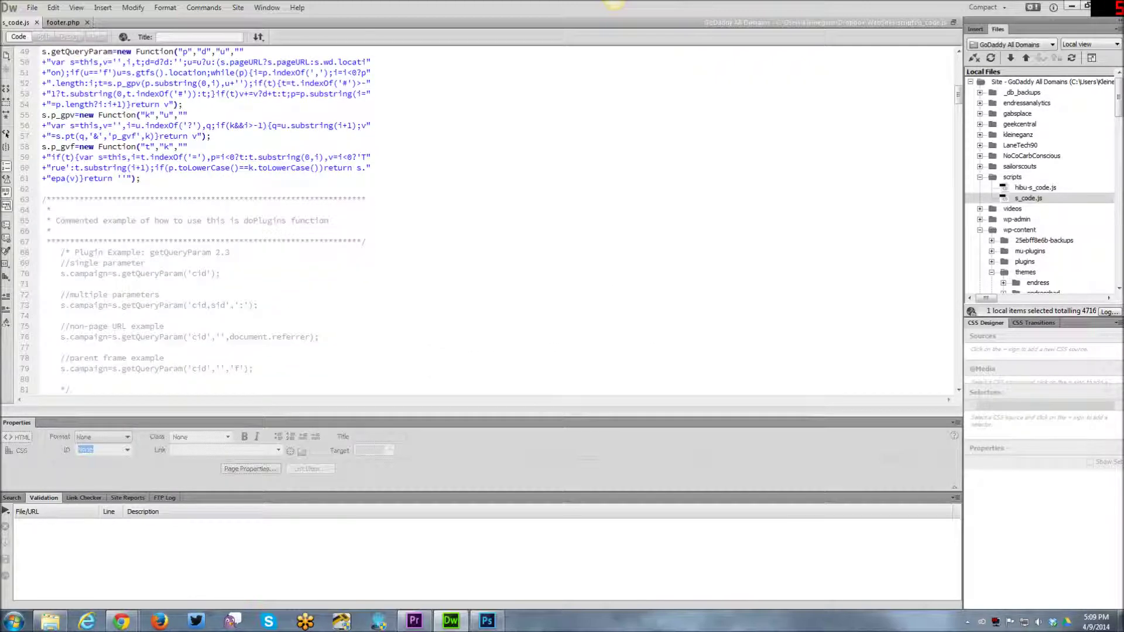
scroll(205, 223, up, 16)
double_click(161, 95)
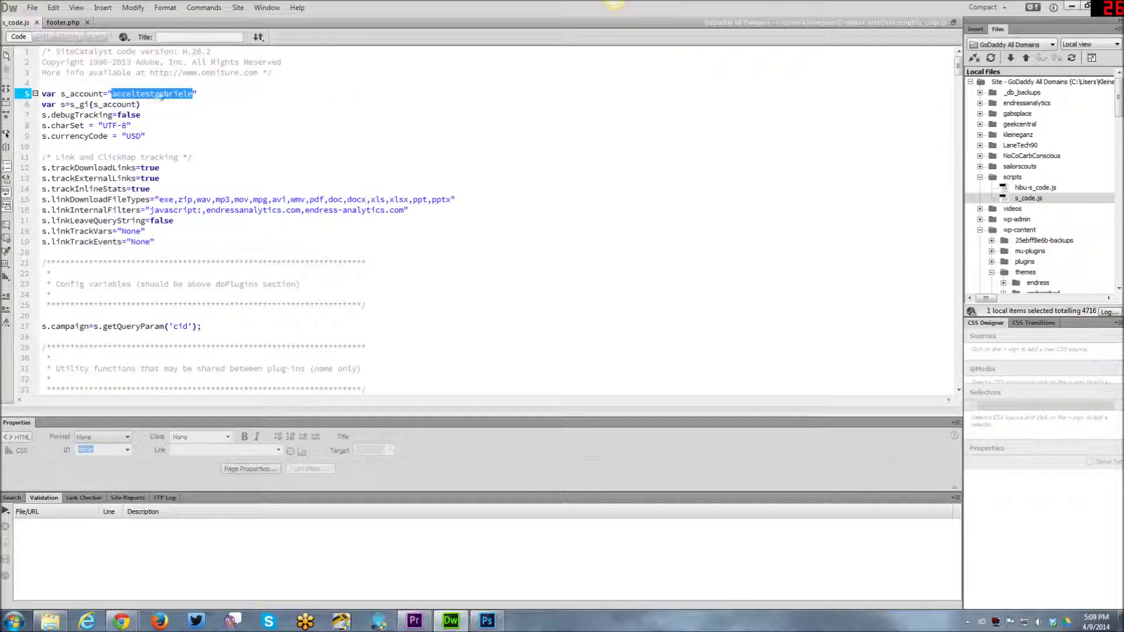
scroll(161, 94, down, 20)
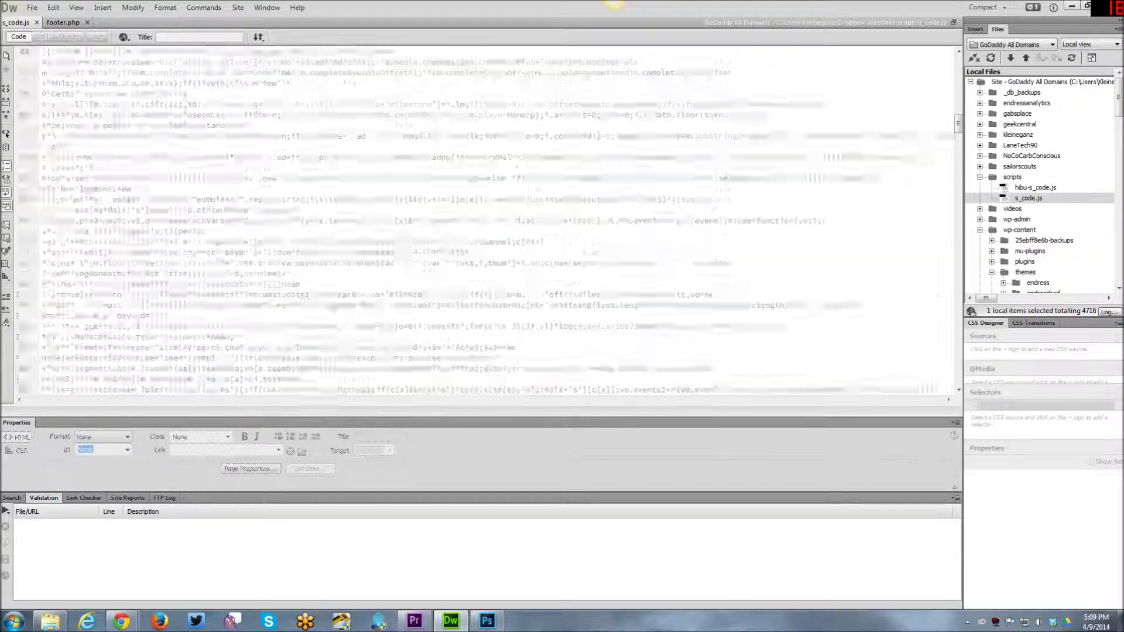
scroll(480, 222, down, 11)
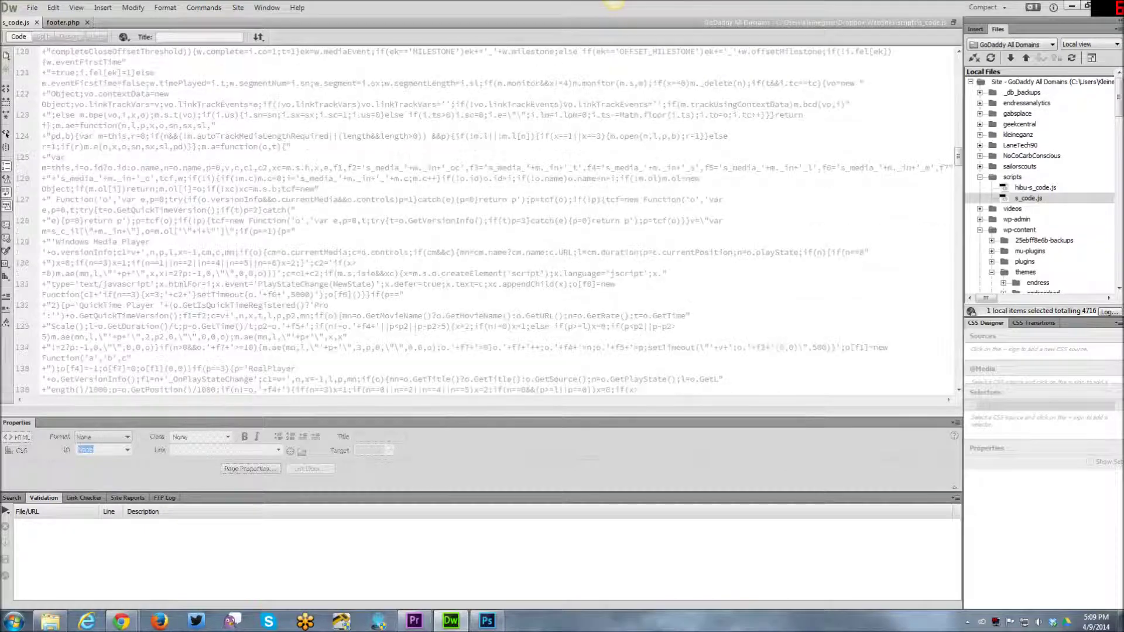
scroll(486, 223, down, 9)
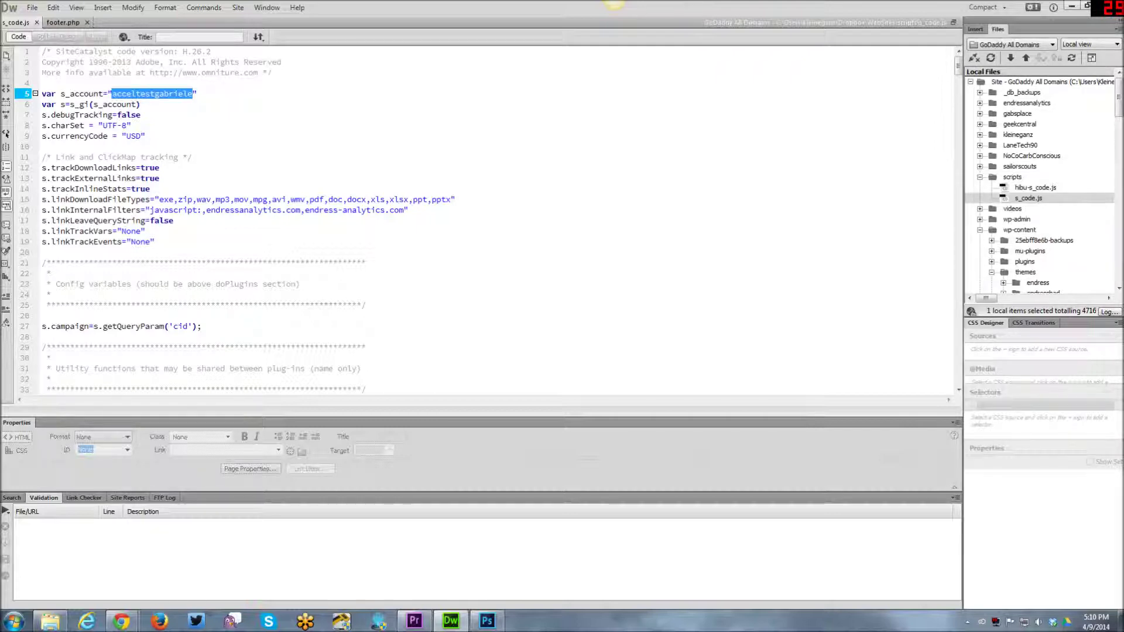
mouse_move(121, 621)
click(120, 623)
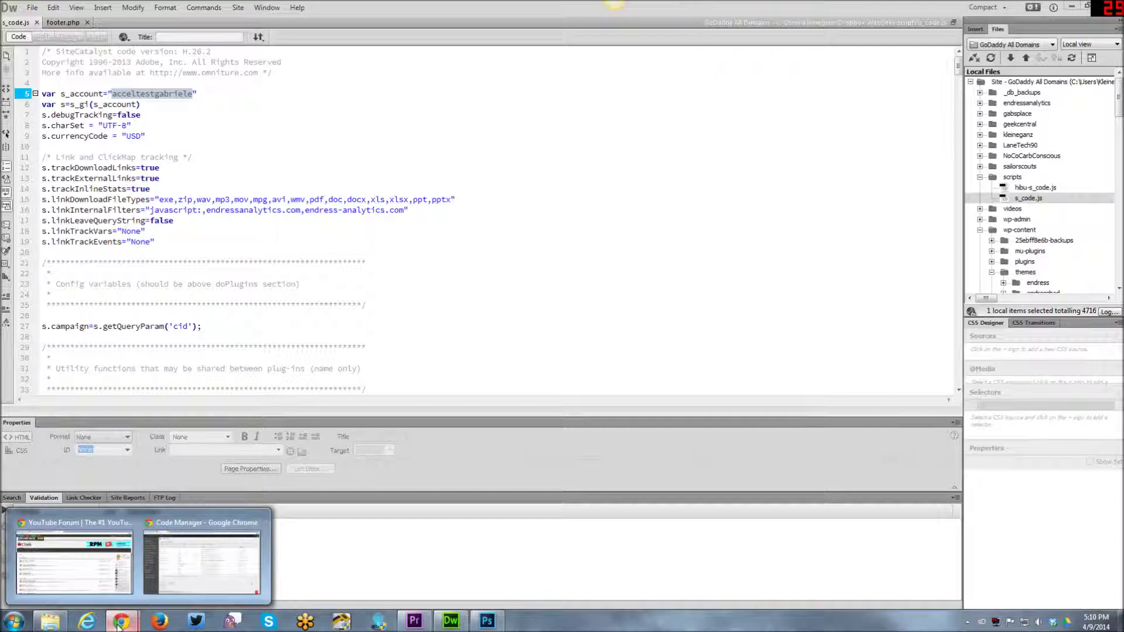
click(201, 559)
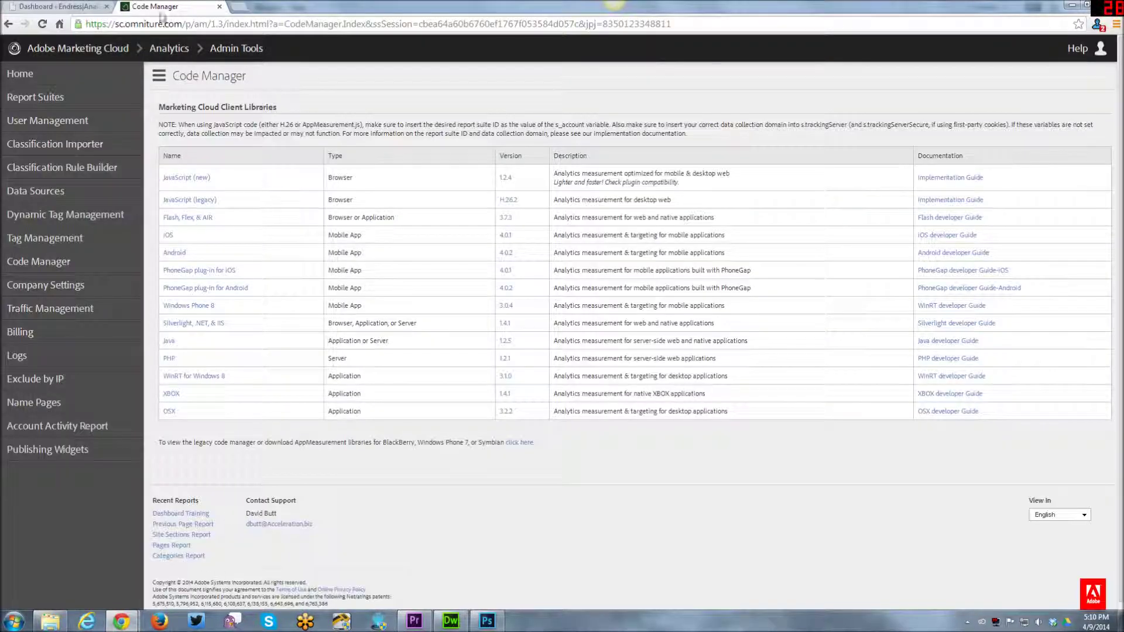
Step: Open the Nictitate theme's footer.php in the WordPress theme editor via Appearance > Editor
click(64, 6)
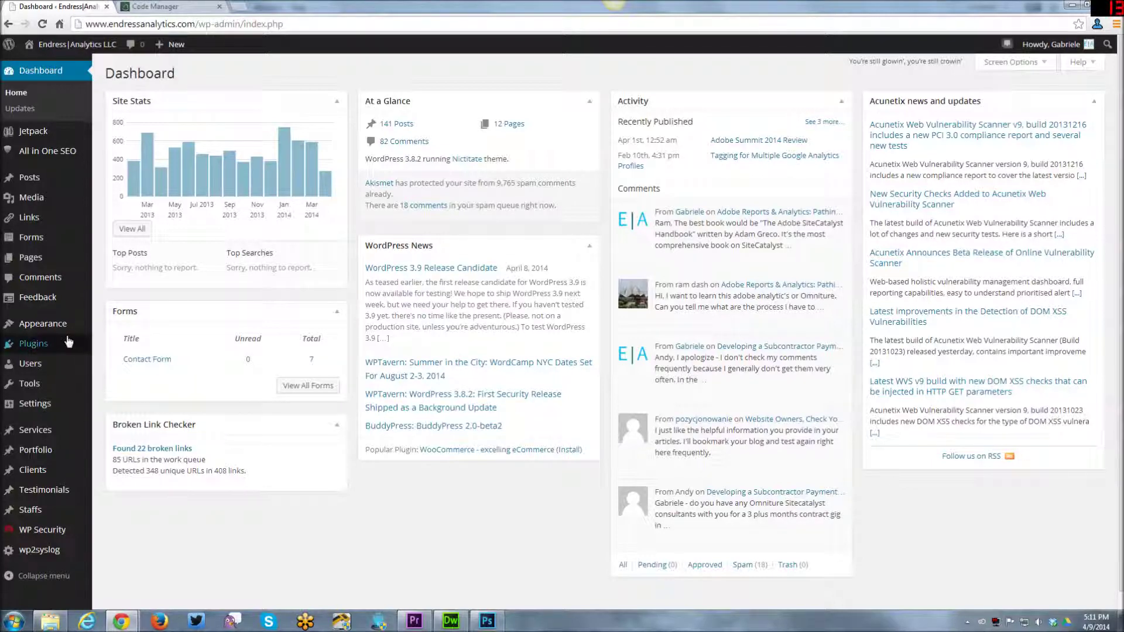
mouse_move(50, 325)
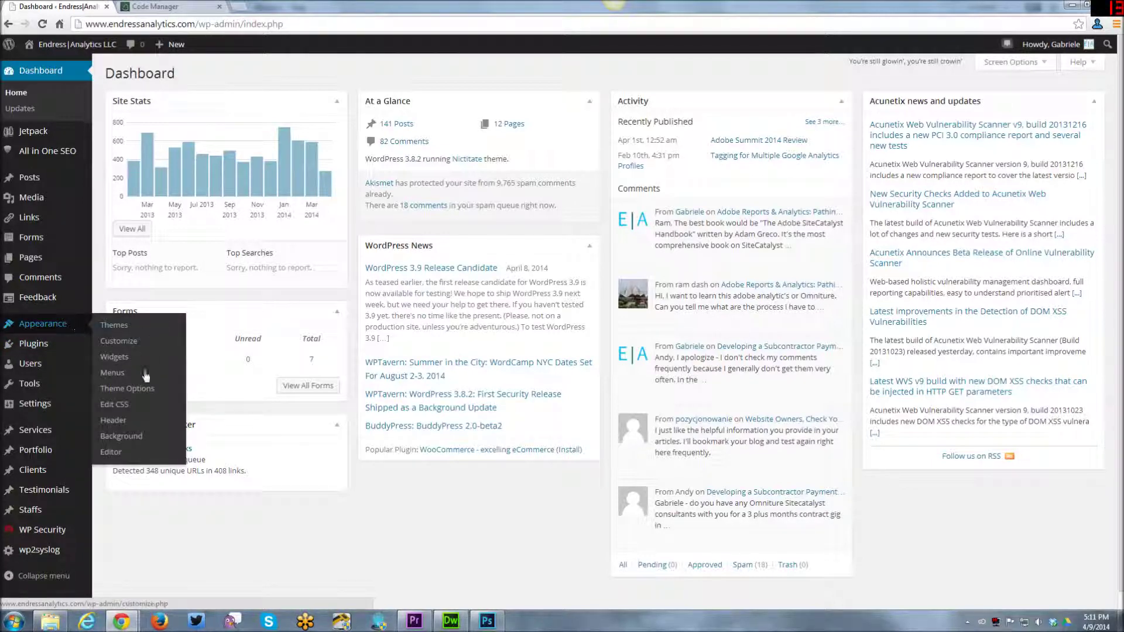
click(114, 452)
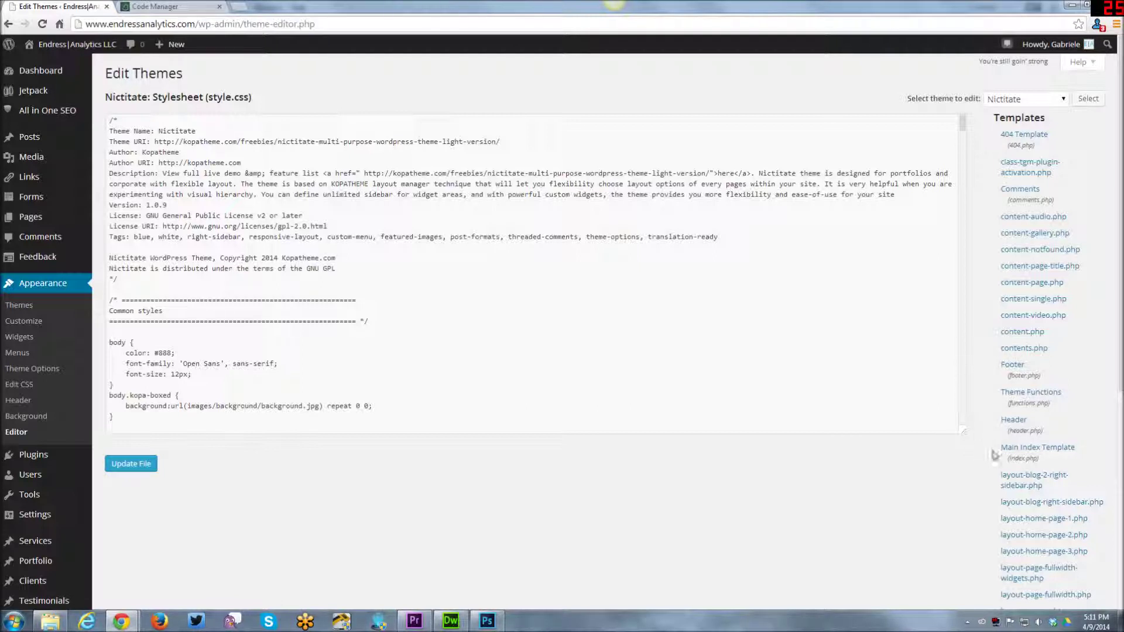
click(1016, 367)
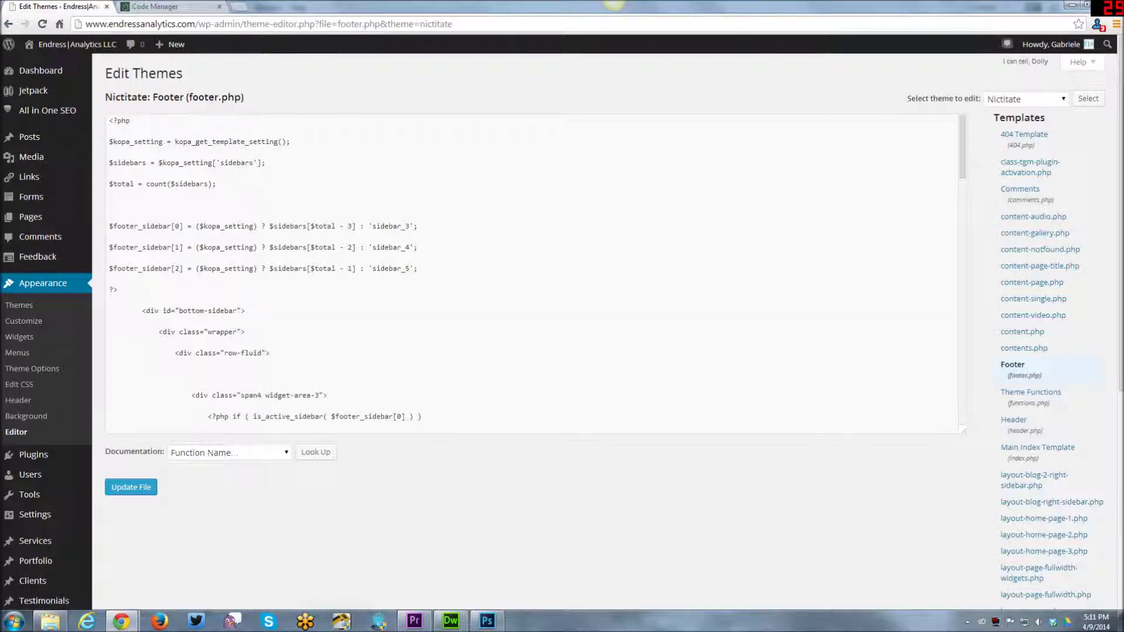
Step: Scroll footer.php to the bottom and highlight the s.pageName, s.channel and s.prop2 lines
drag(958, 126, 958, 382)
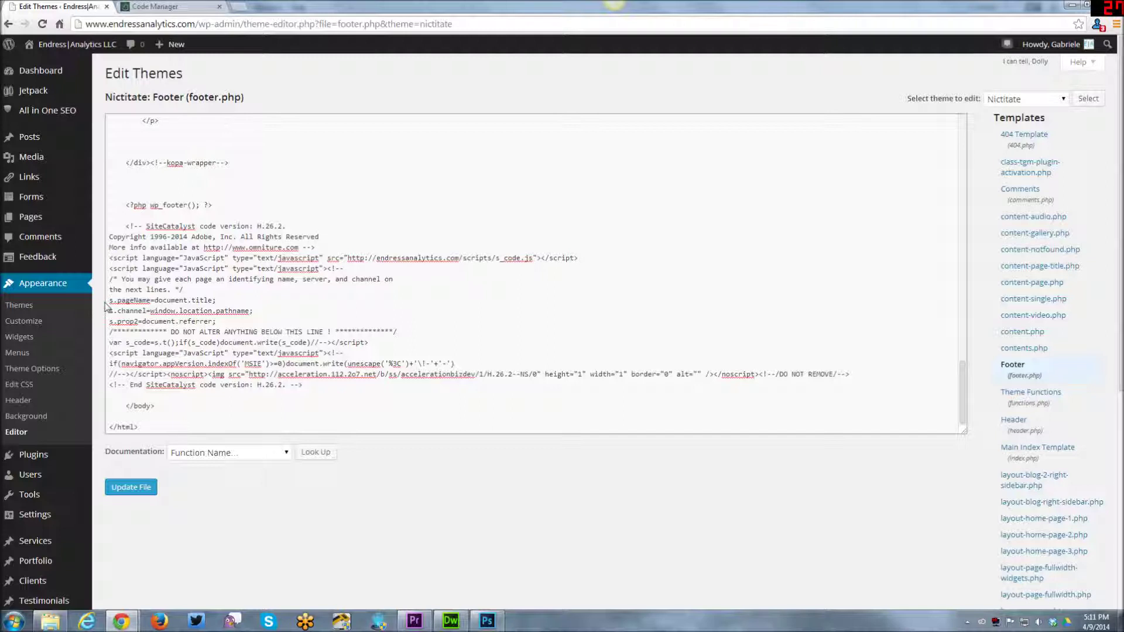
drag(110, 299, 216, 321)
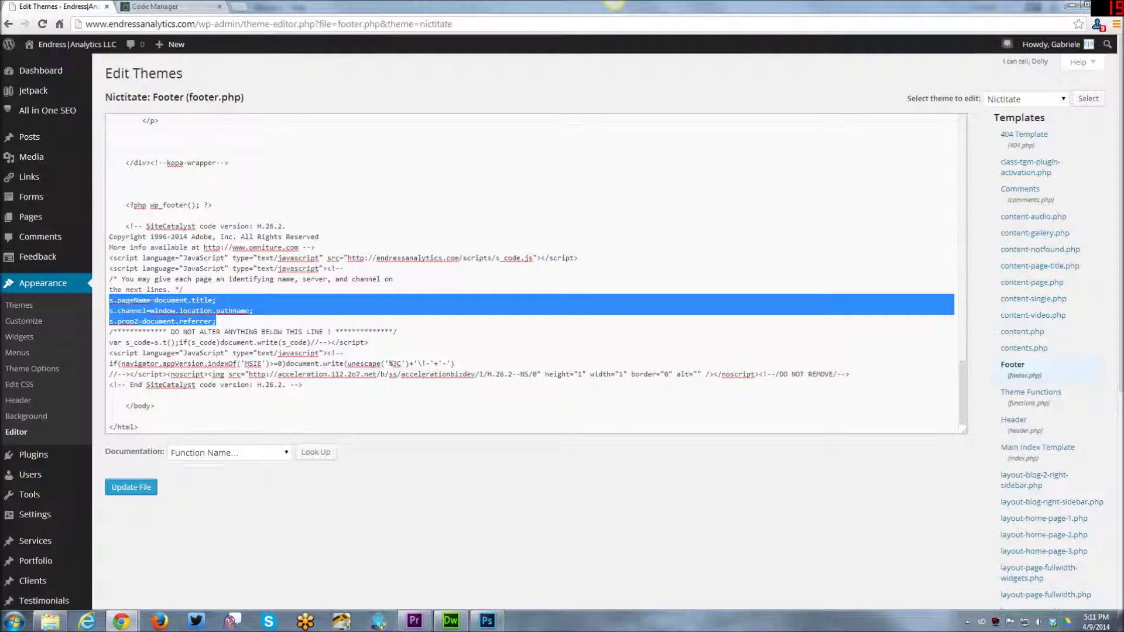
click(216, 322)
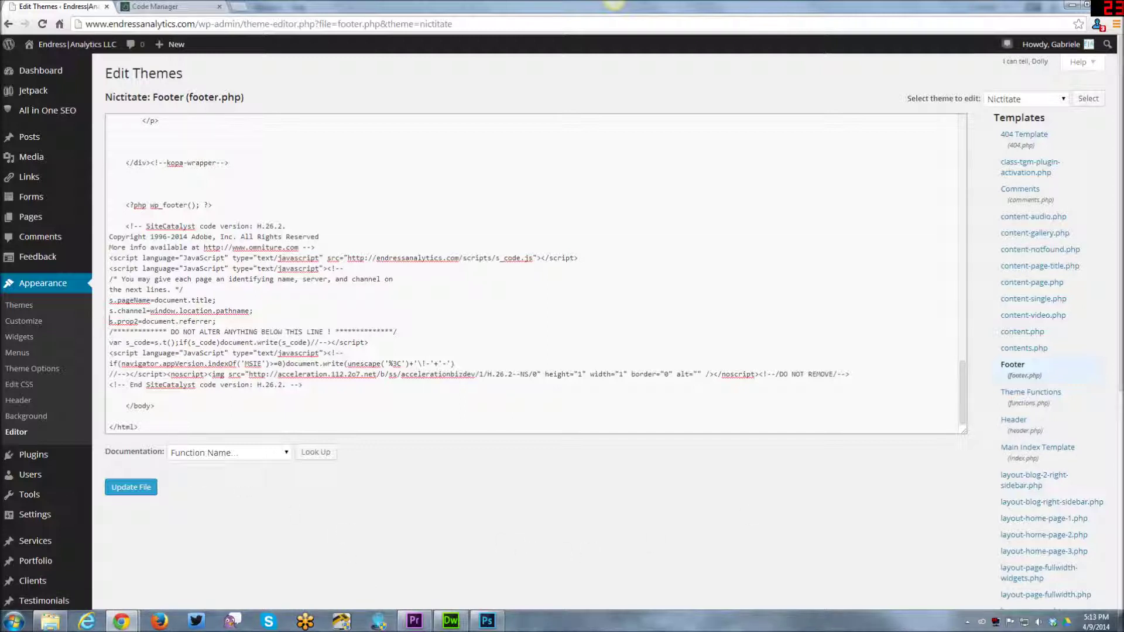
key(shift+End)
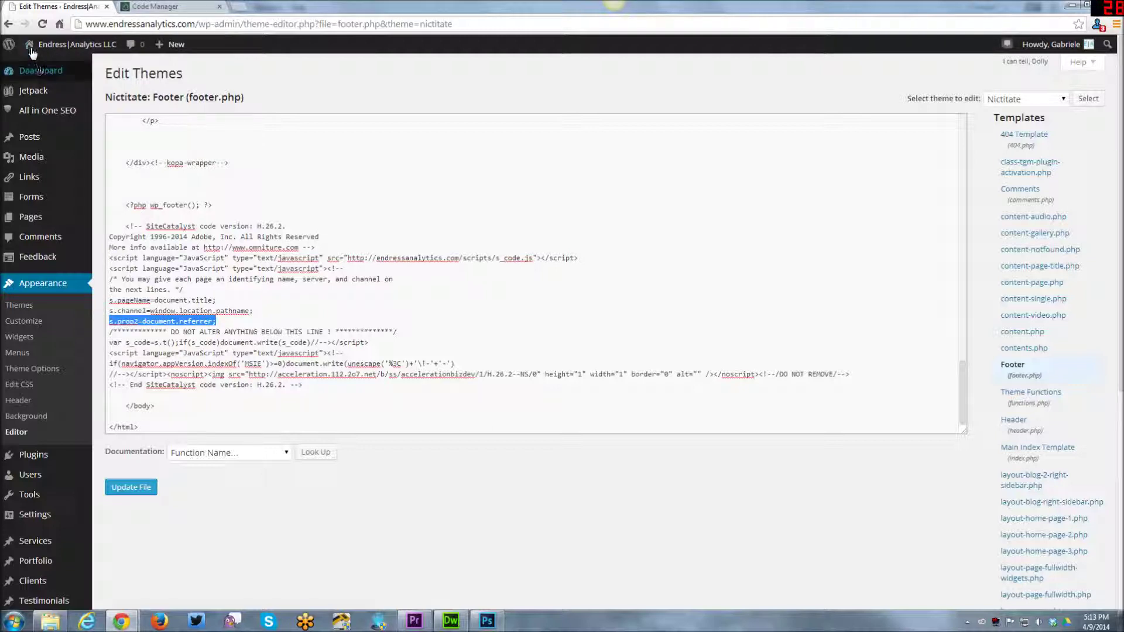
Step: Return to the Adobe tab and open Reports & Analytics from the Marketing Cloud menu
mouse_move(35, 51)
key(ctrl+Tab)
click(50, 47)
click(143, 74)
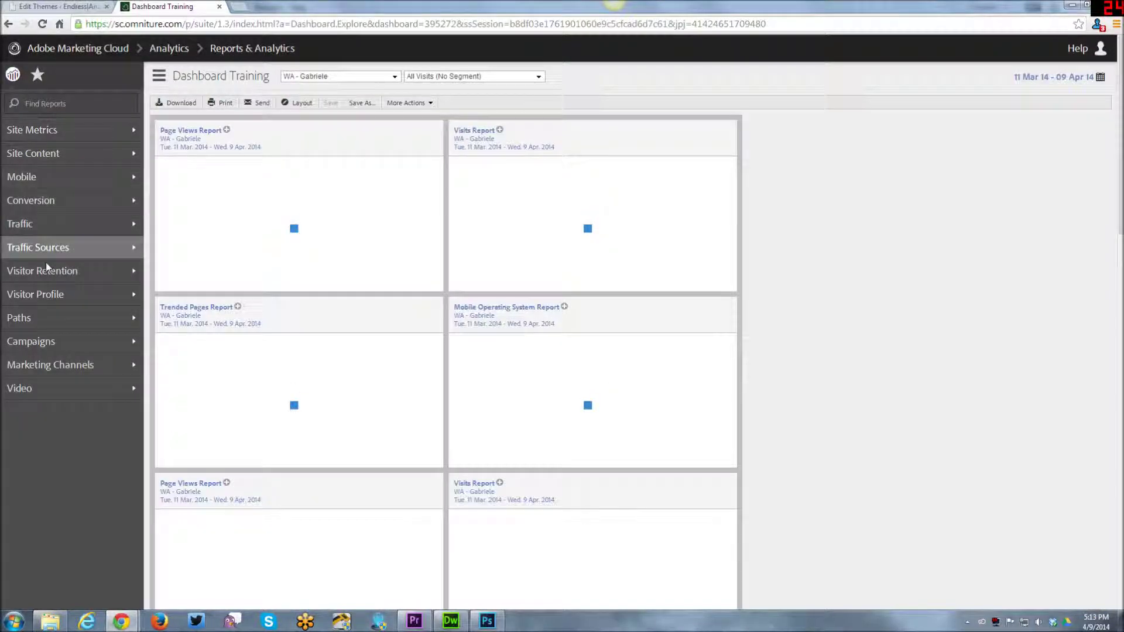
Step: Open Traffic > Blog Tracking > Previous Page and review the April 2014 referrer rows
mouse_move(46, 224)
mouse_move(234, 224)
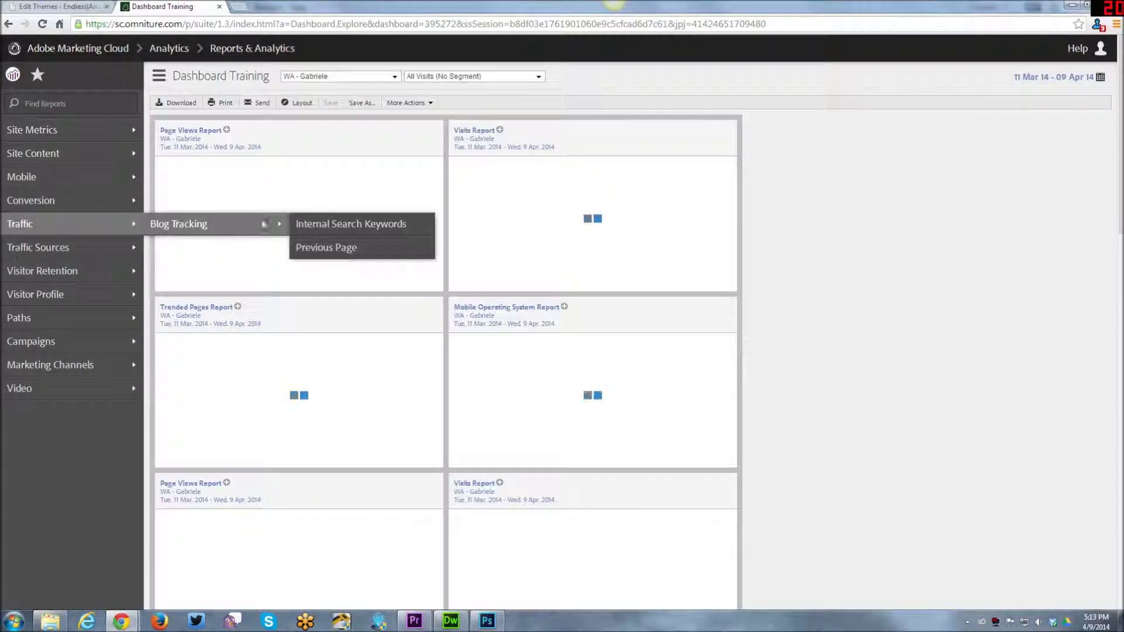
click(343, 248)
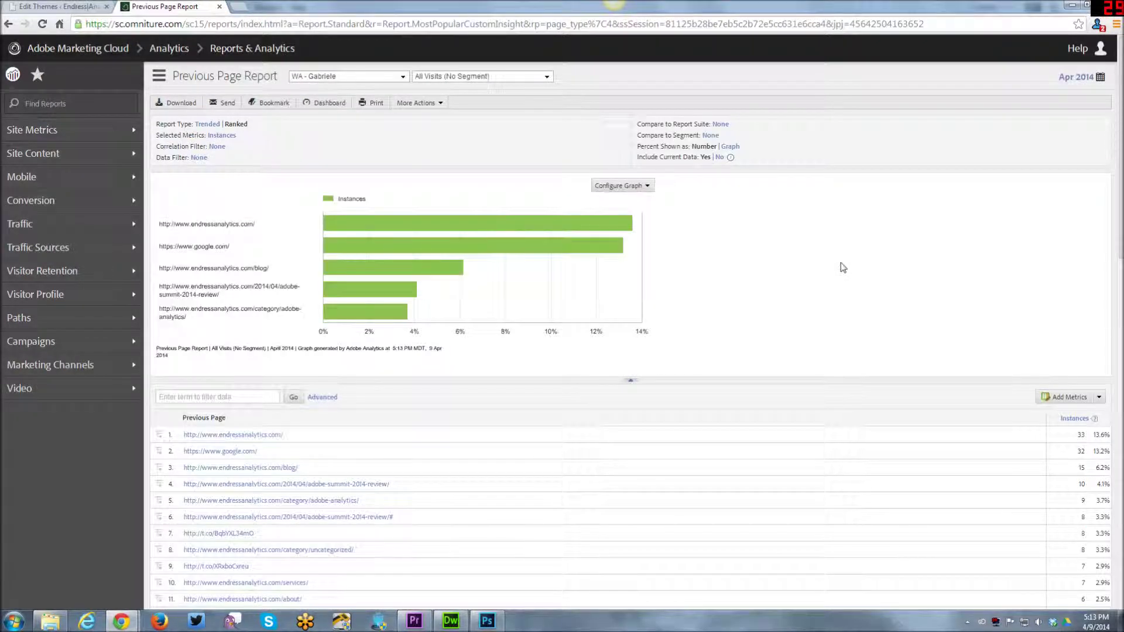
scroll(828, 291, down, 4)
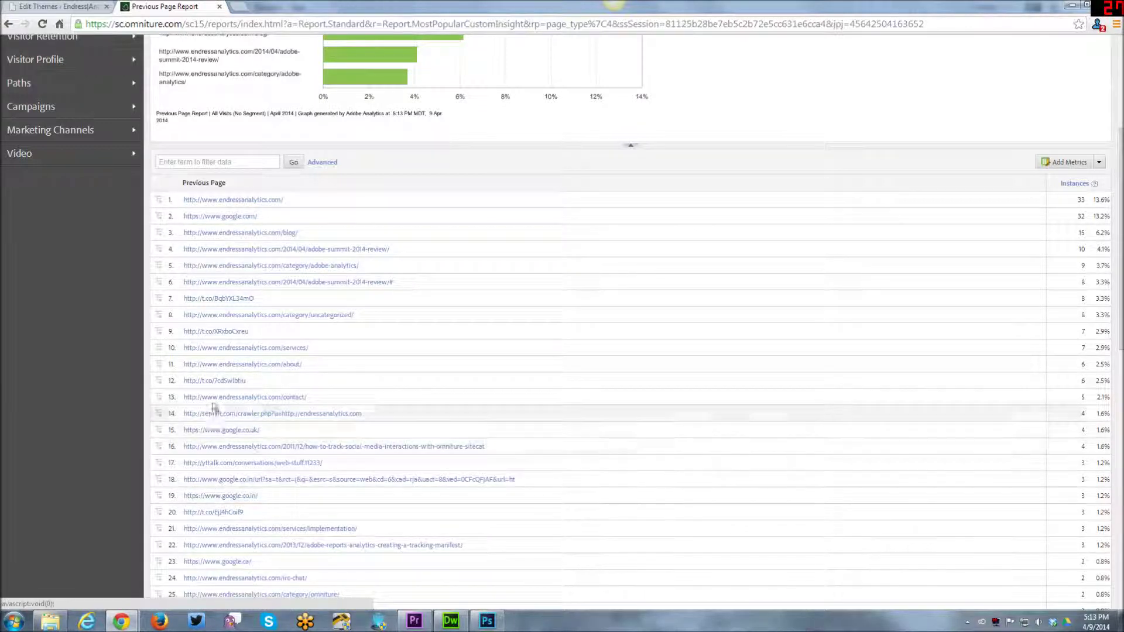
scroll(244, 339, down, 3)
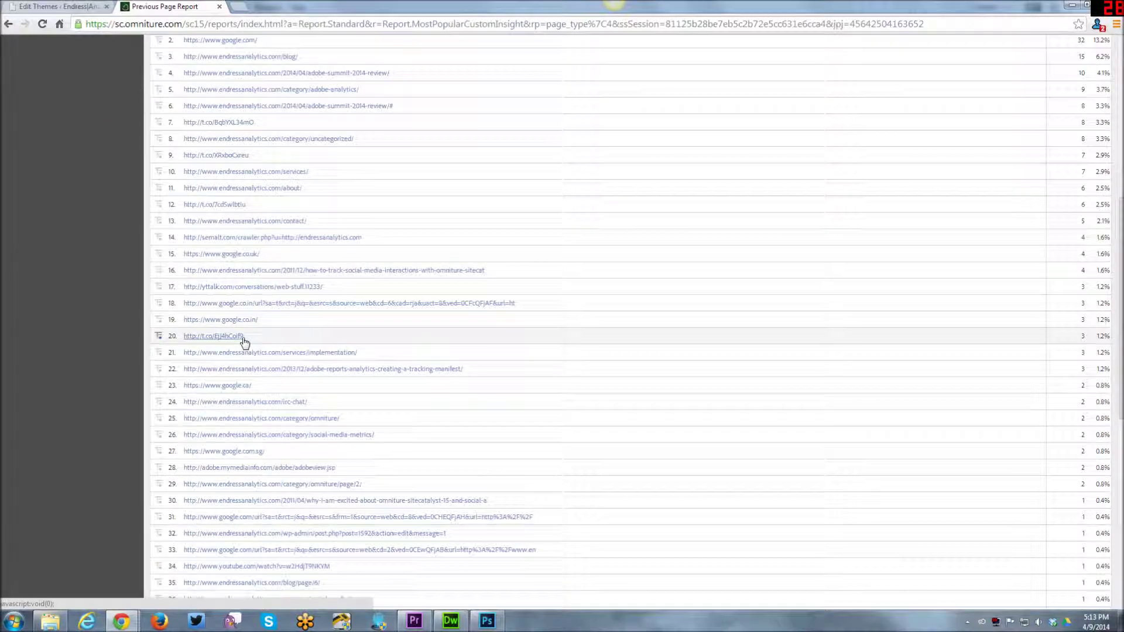
scroll(245, 342, down, 8)
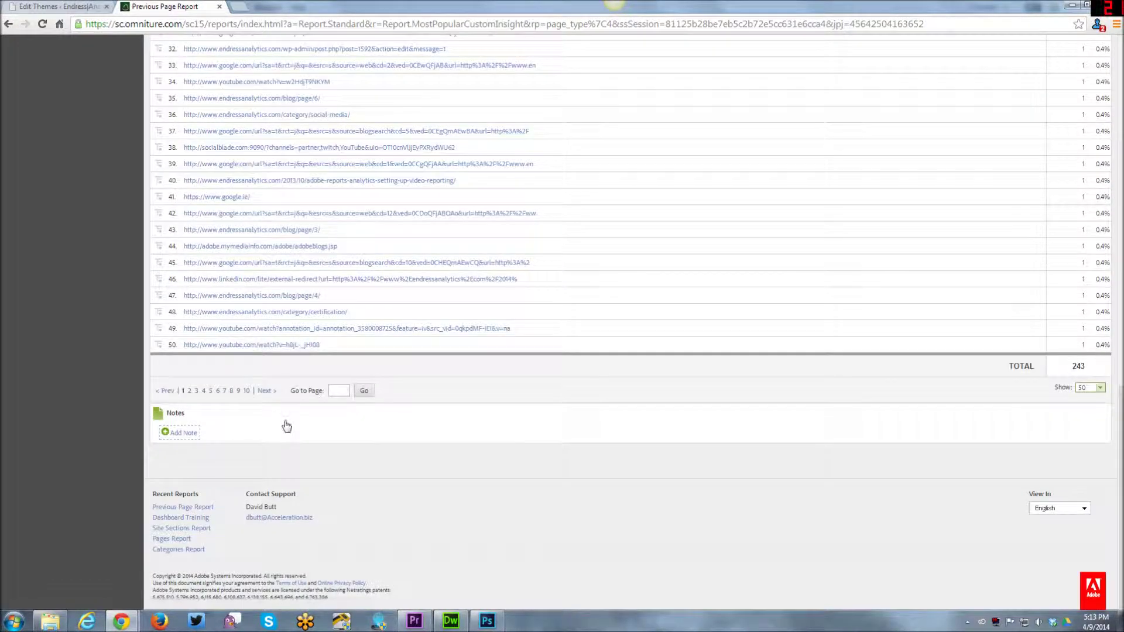
scroll(283, 423, up, 11)
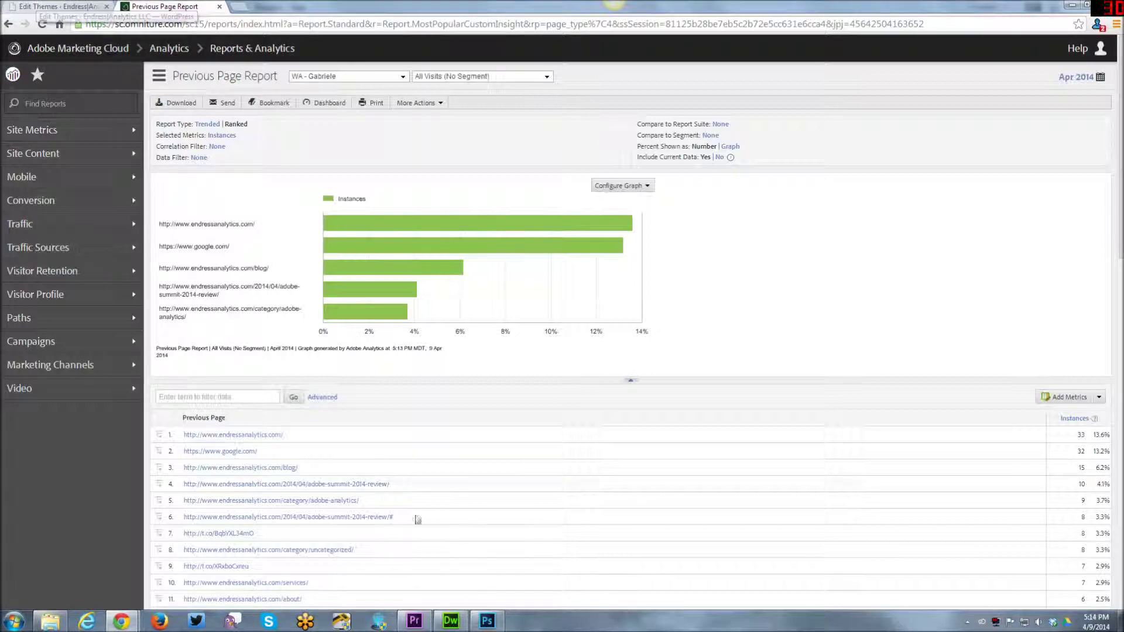
Step: Bring Dreamweaver forward on the footer.php document with the cursor at line 135
click(468, 573)
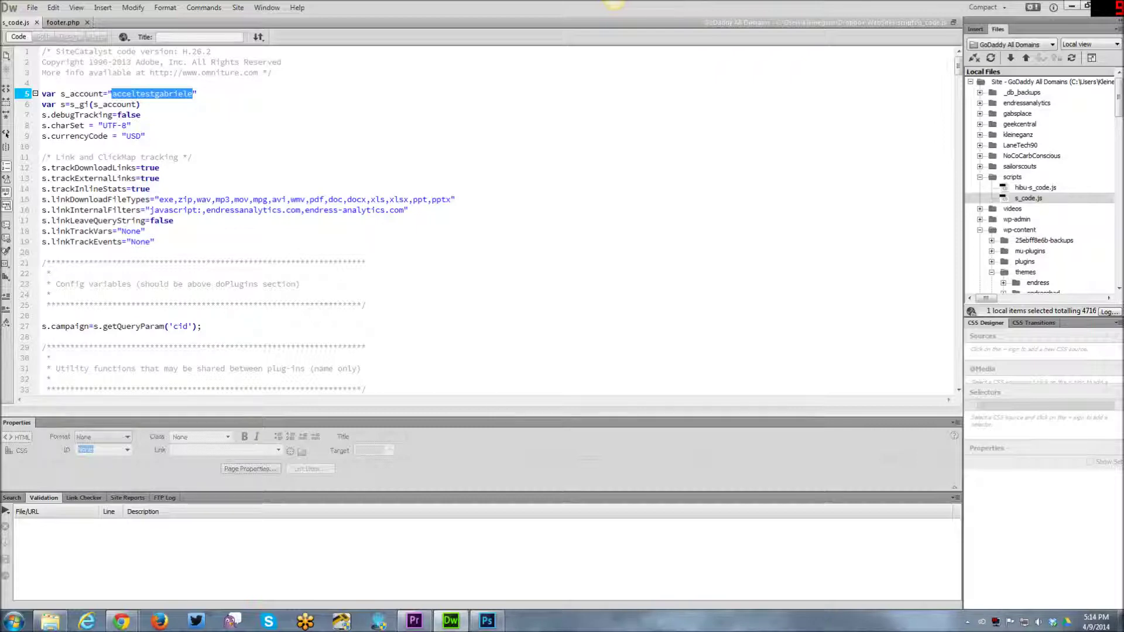
click(63, 22)
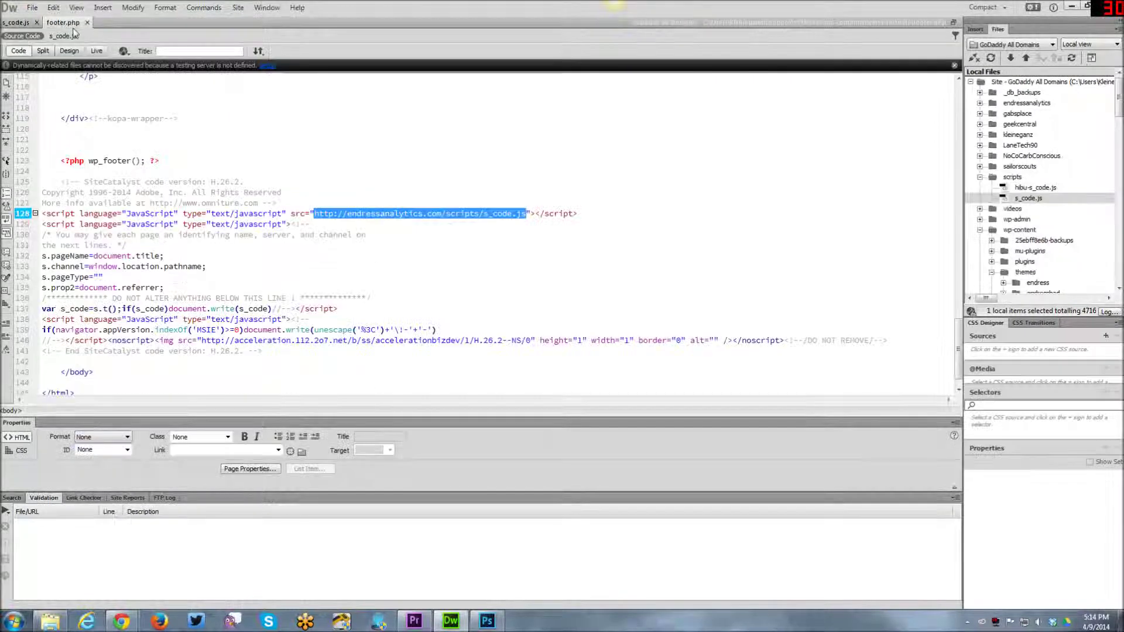
click(163, 288)
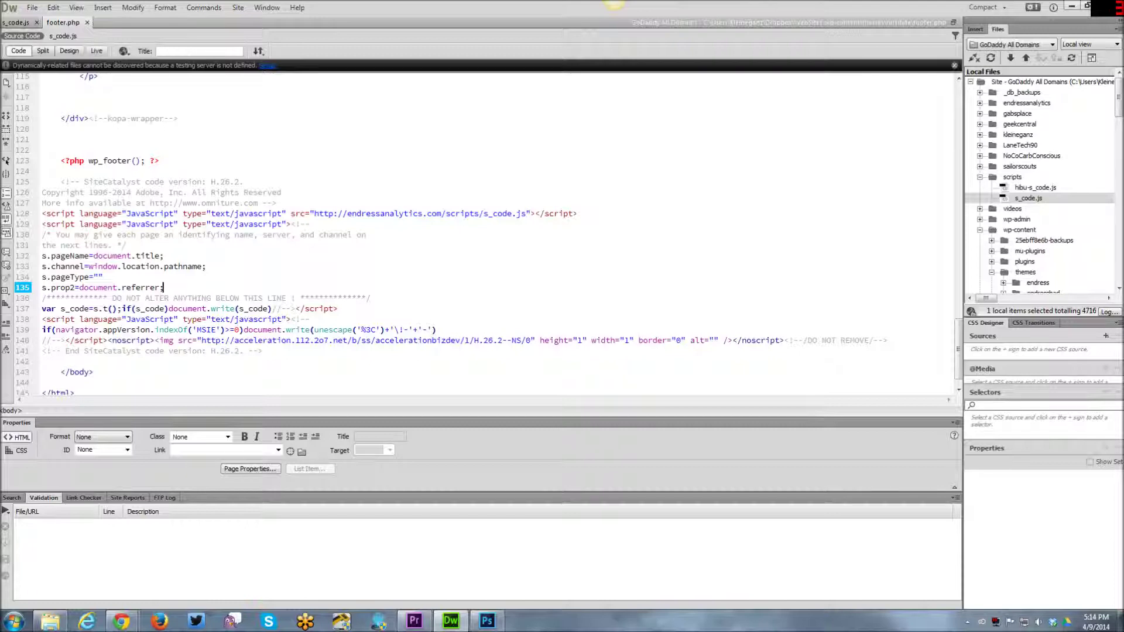
Step: Locate footer.php under wp-content > themes > nictitate in the Files panel
click(1028, 197)
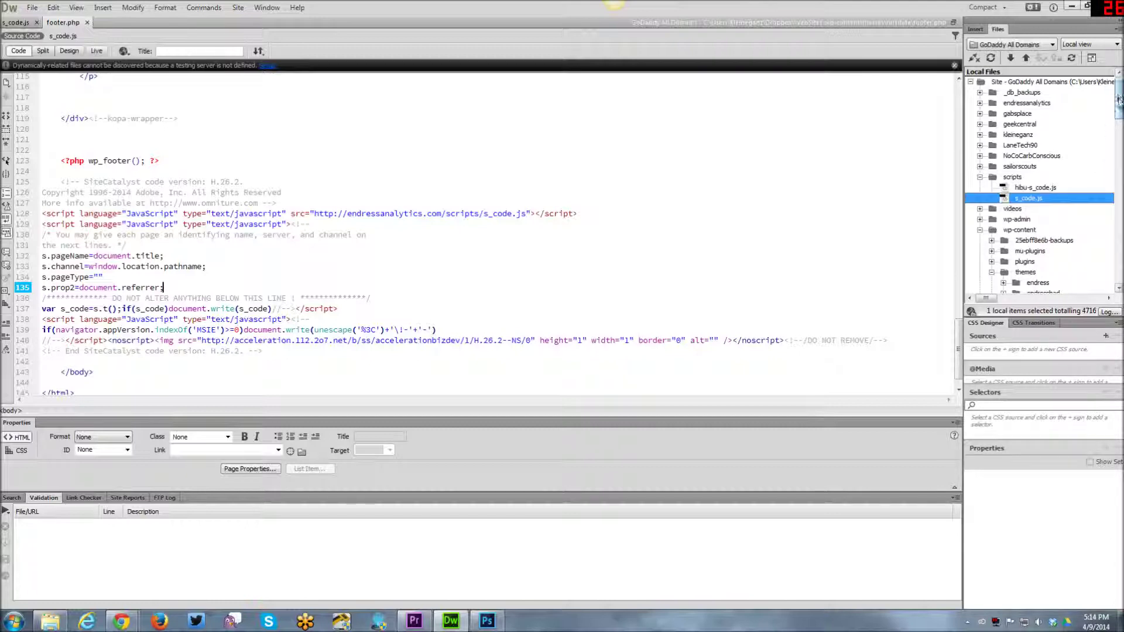
scroll(976, 152, down, 3)
click(1013, 145)
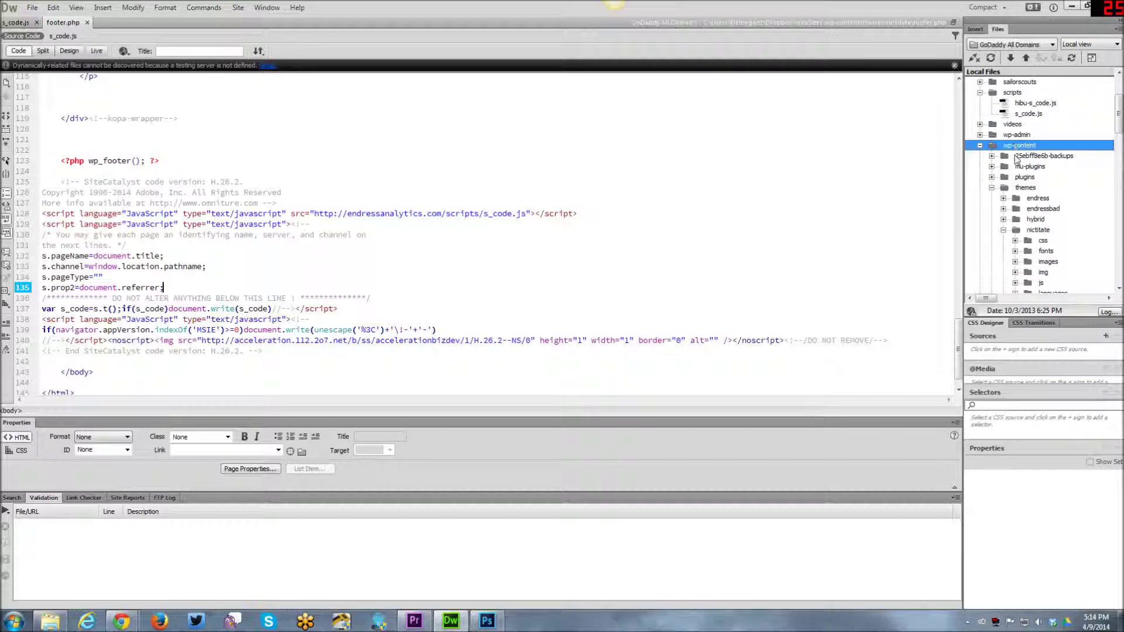
click(1036, 229)
drag(1120, 105, 1119, 163)
click(1062, 191)
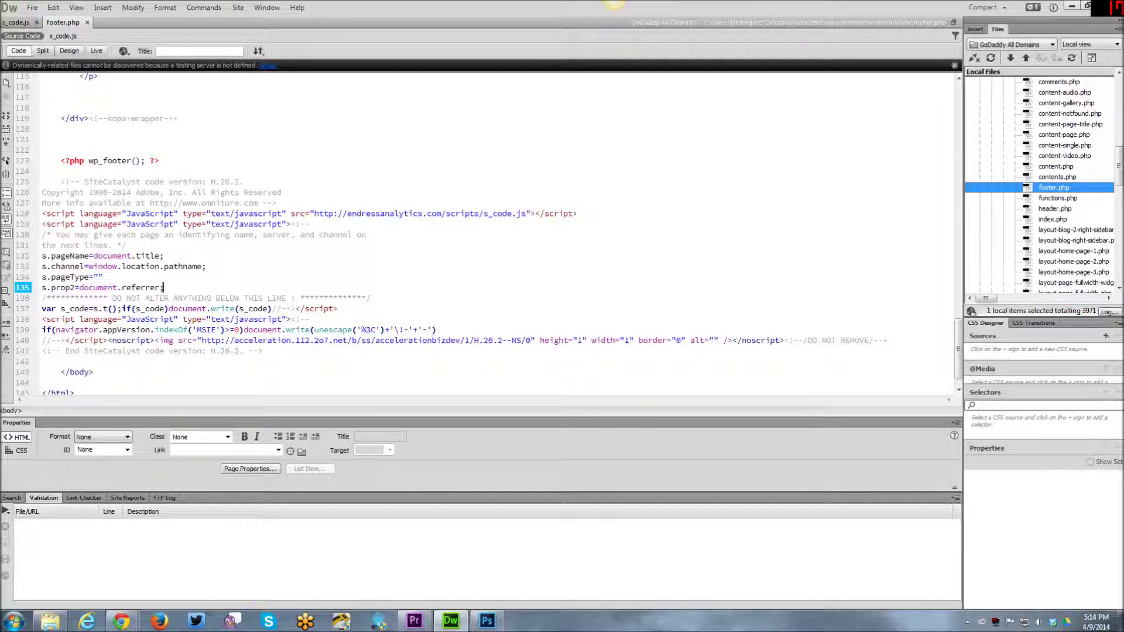
Step: Select the header.php template in the nictitate theme folder
click(1054, 187)
click(1053, 209)
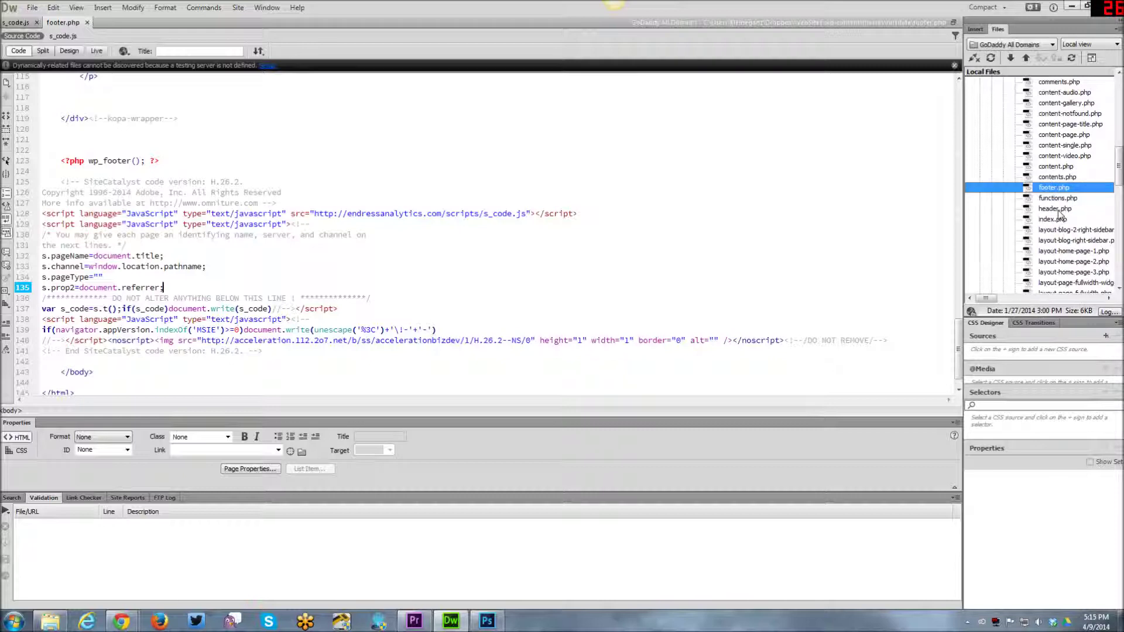
click(1057, 211)
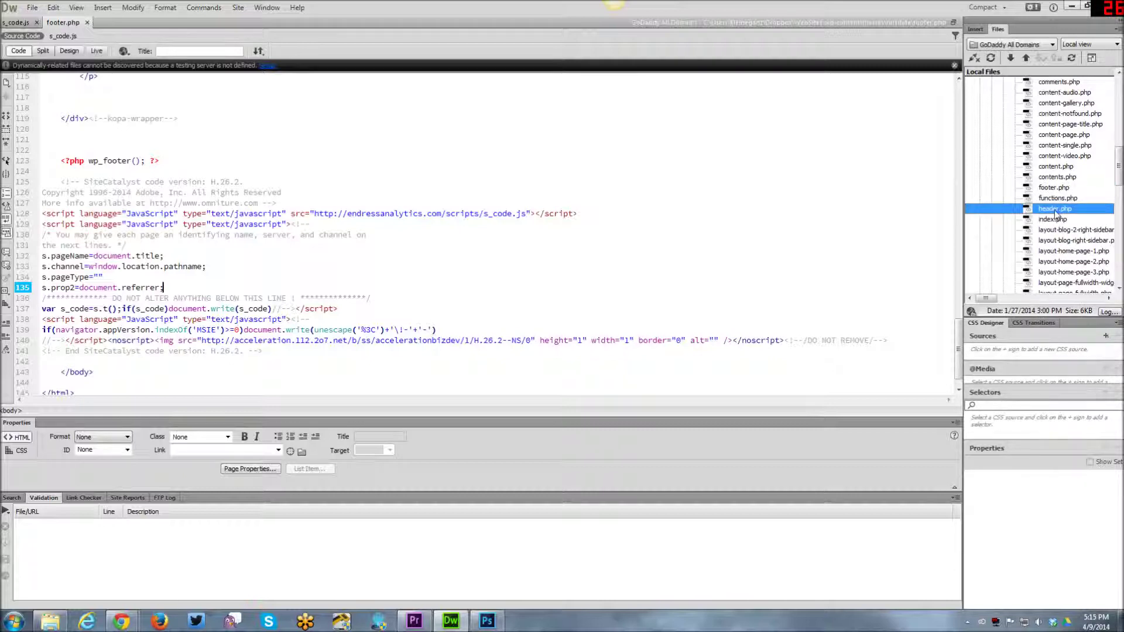